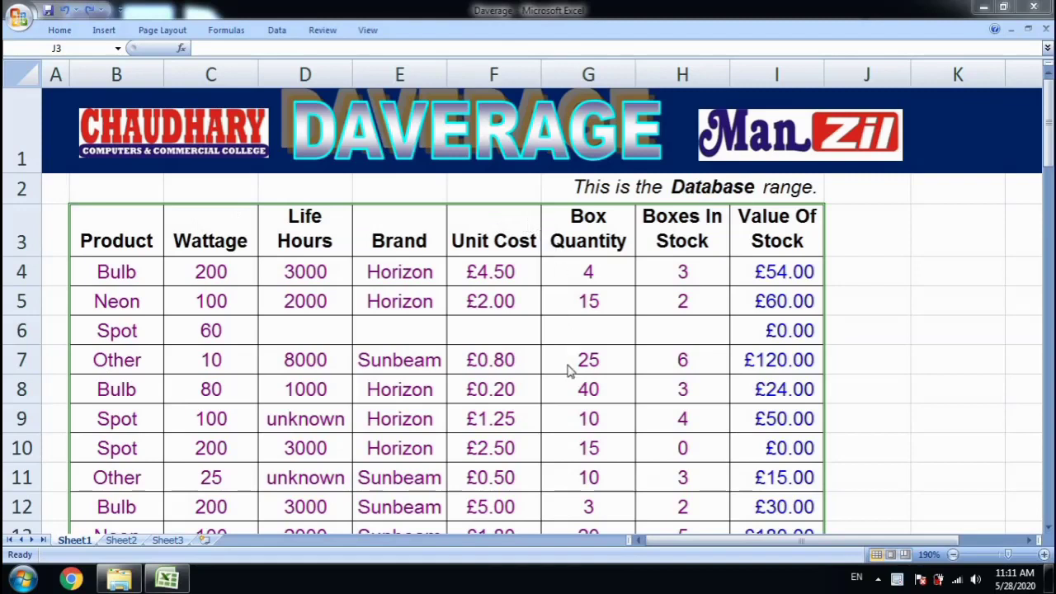
Review the Brand and Unit Cost headings, the E23:E24 criteria and the existing E26 formula
scroll(836, 346, "down", 4)
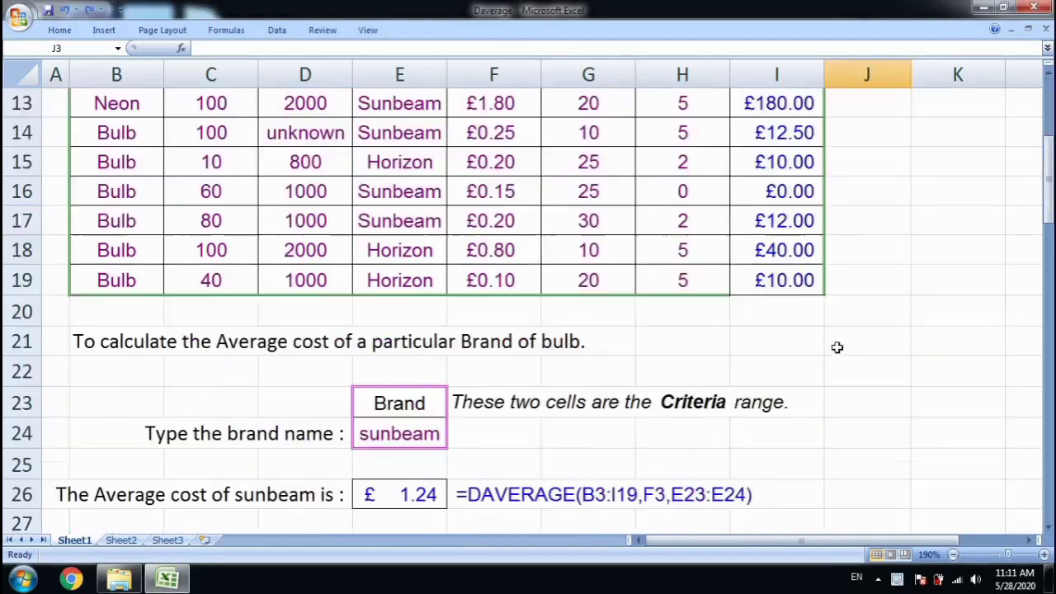
scroll(836, 346, "down", 2)
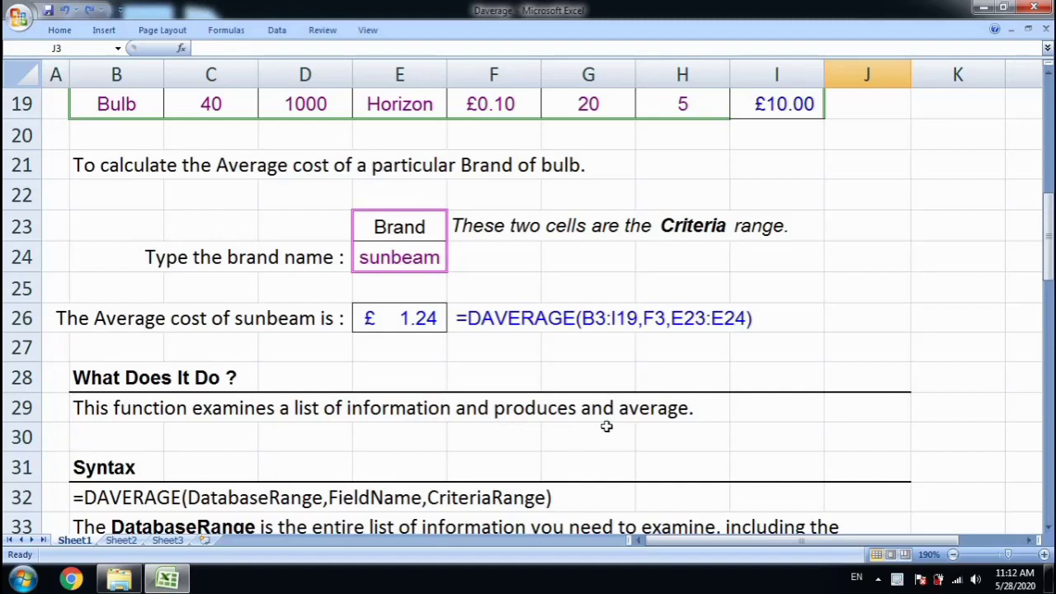
scroll(607, 426, "down", 1)
scroll(577, 416, "down", 2)
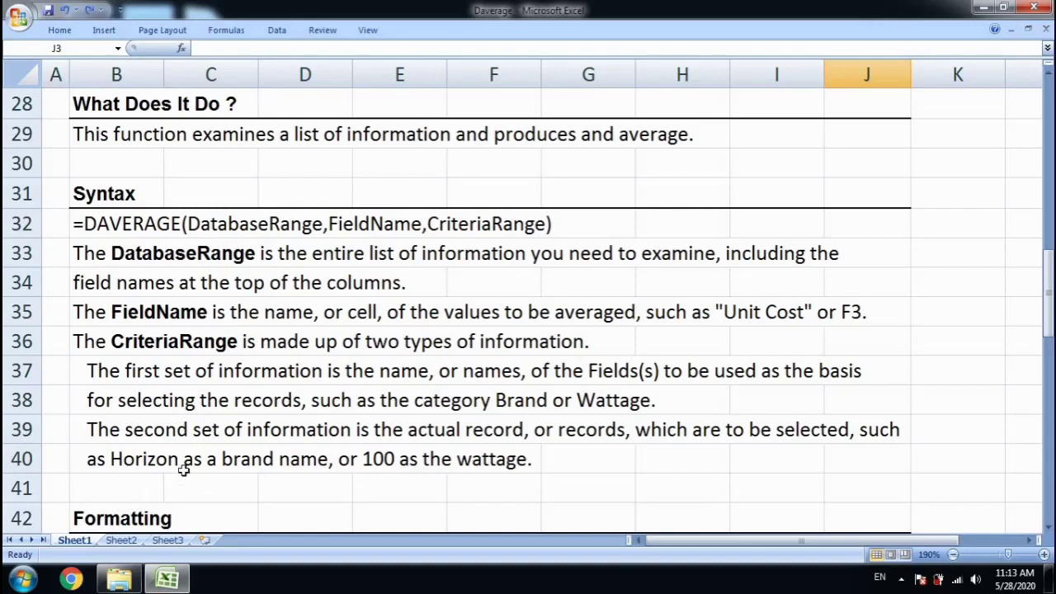
scroll(222, 388, "up", 5)
scroll(234, 378, "up", 3)
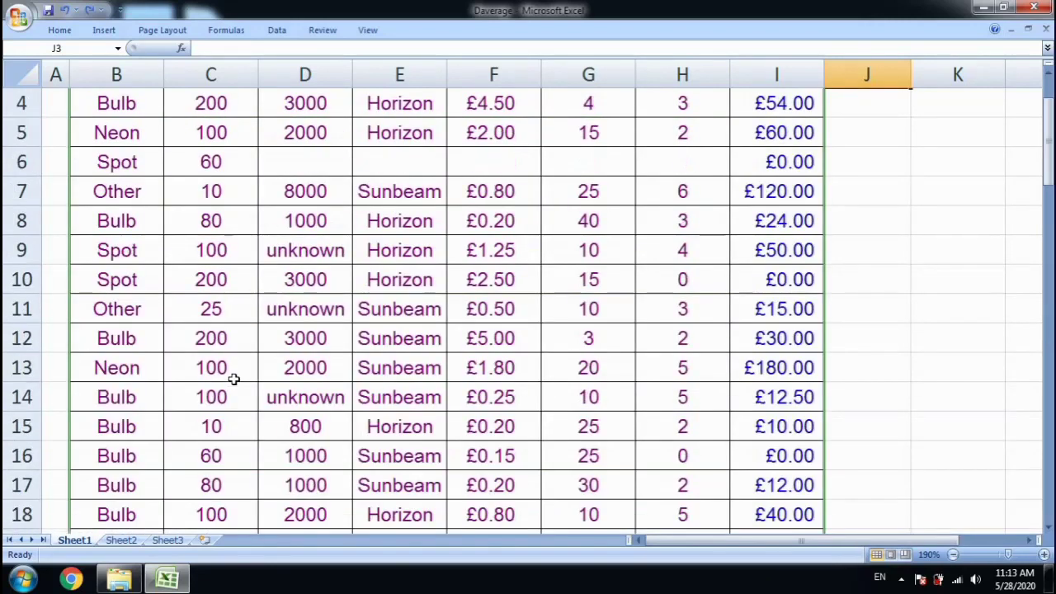
scroll(235, 378, "up", 1)
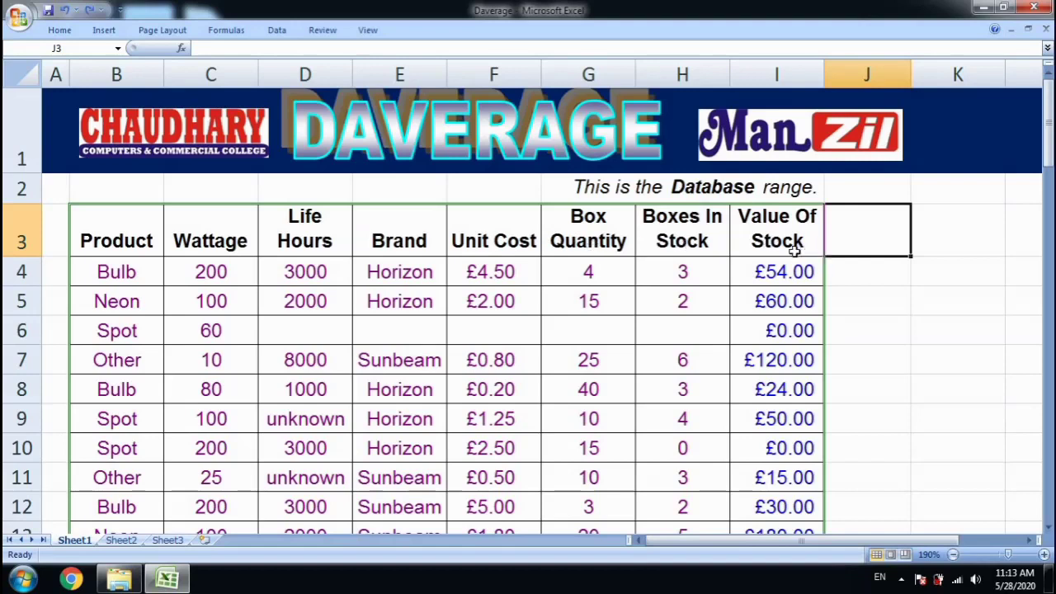
scroll(611, 382, "down", 3)
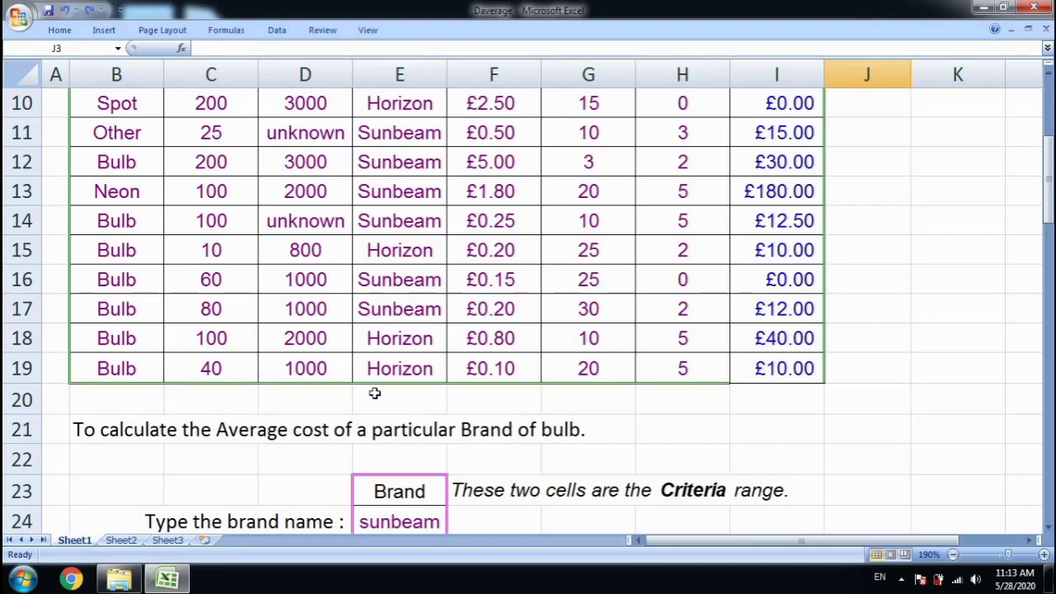
scroll(329, 321, "up", 3)
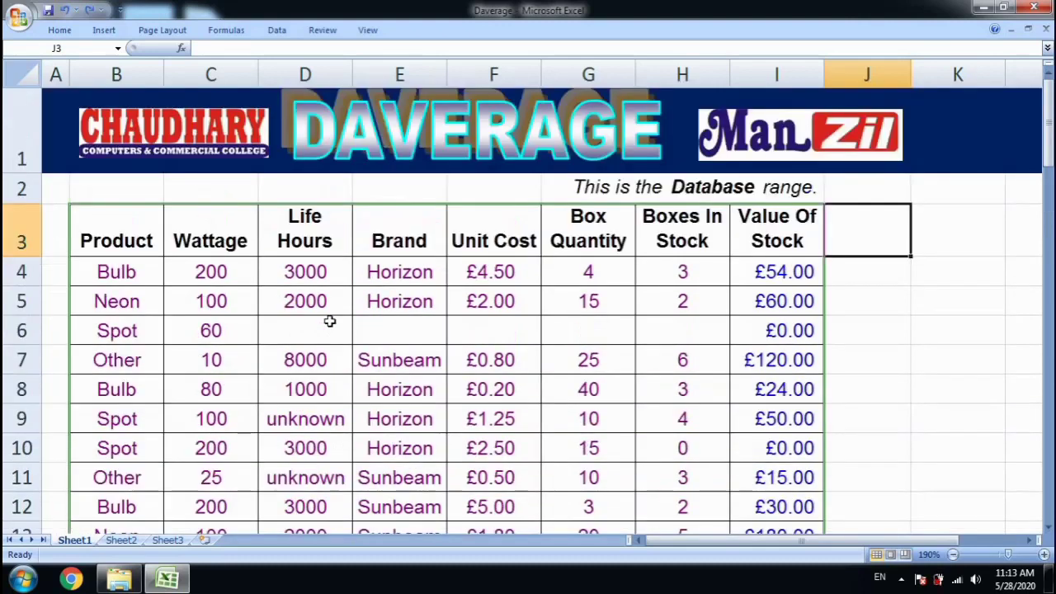
left_click(413, 240)
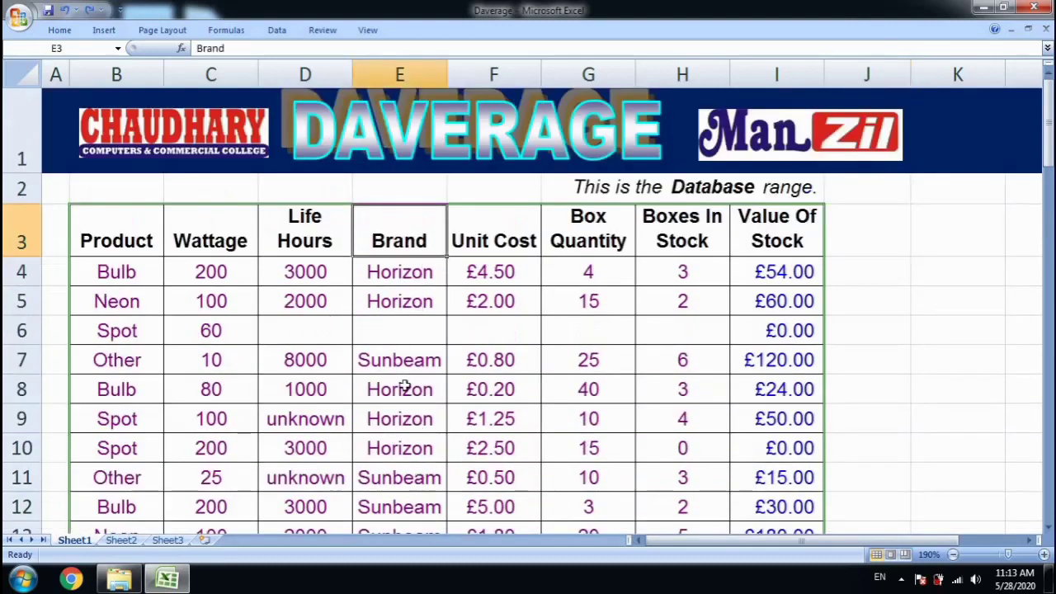
left_click(492, 242)
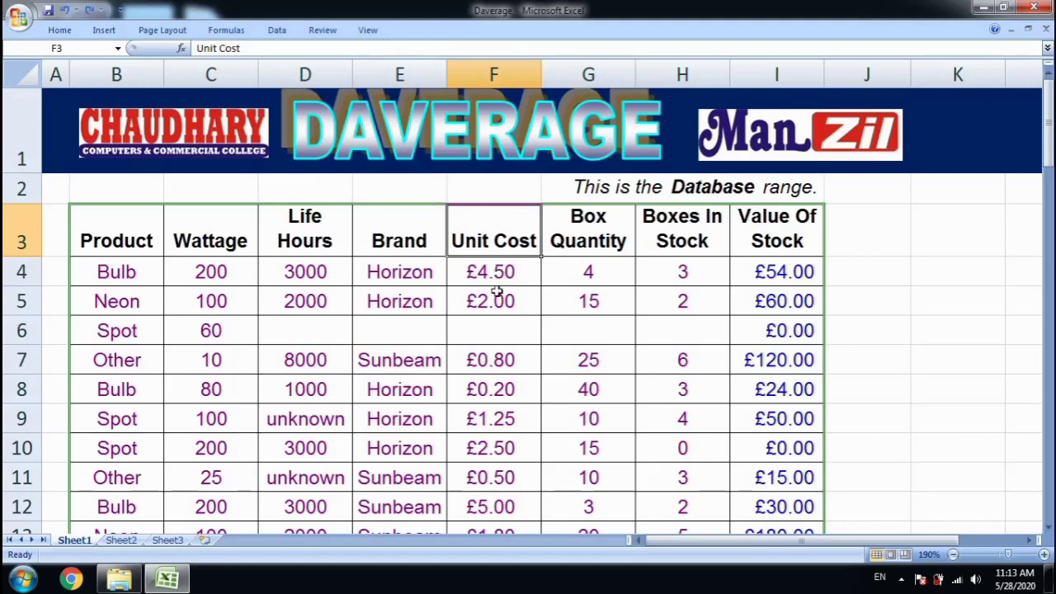
scroll(494, 331, "down", 4)
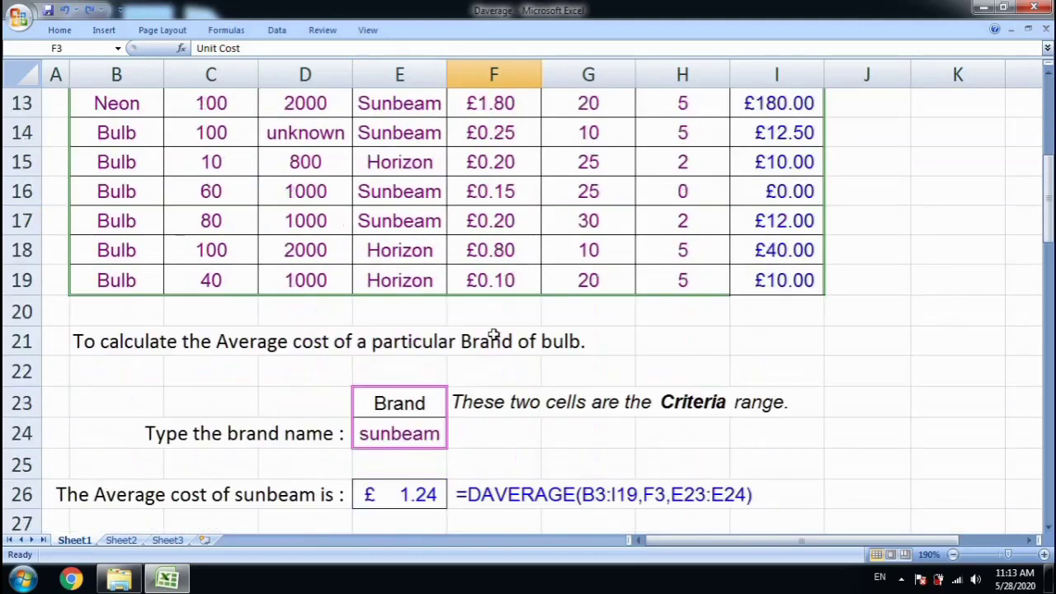
scroll(494, 333, "down", 2)
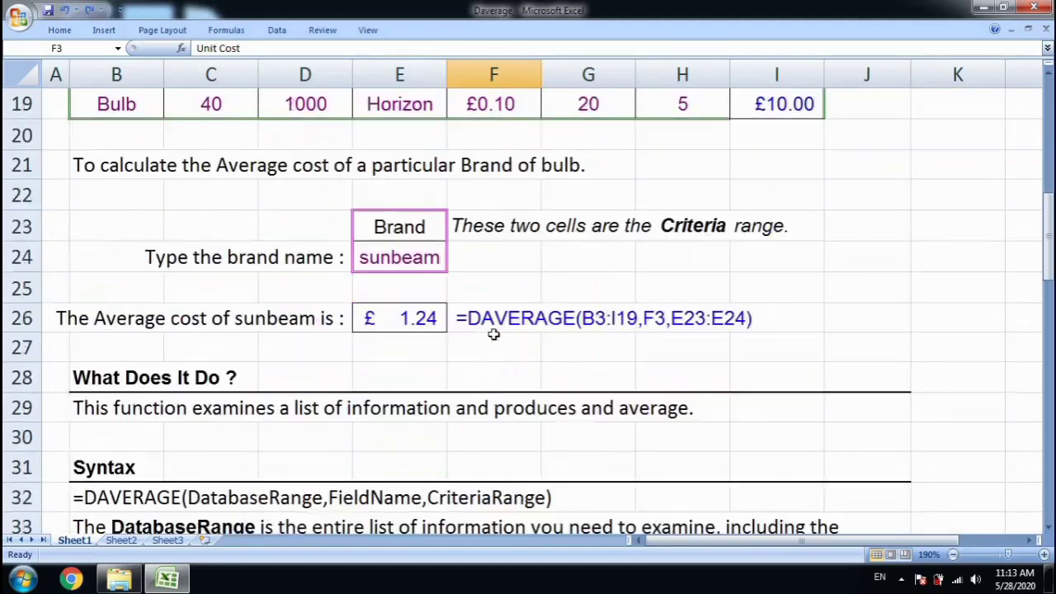
left_click(420, 231)
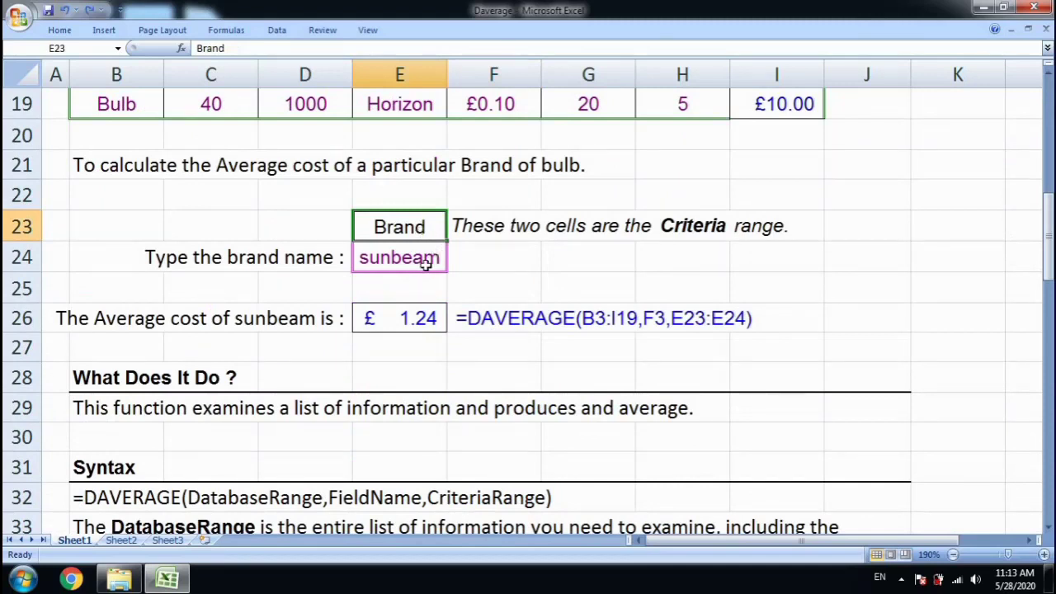
left_click(425, 262)
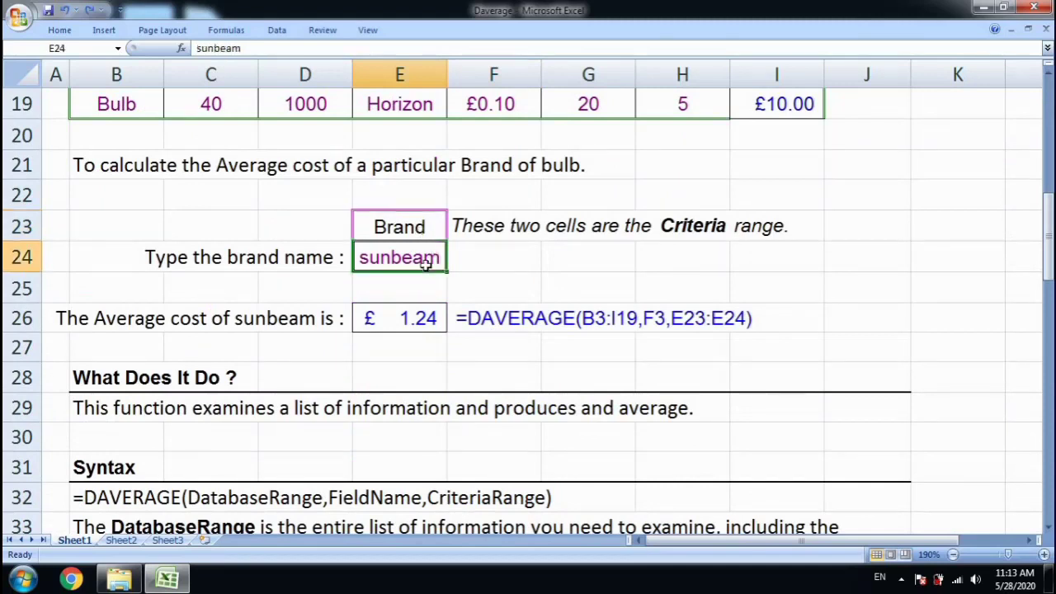
left_click(419, 319)
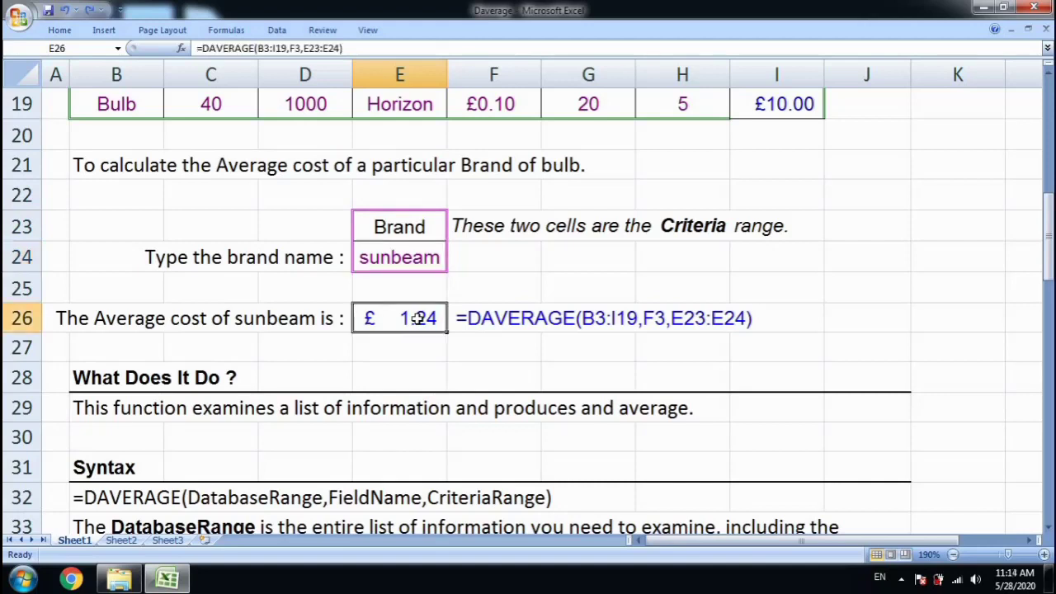
Start =DAVERAGE( in E26 with B3:I19 as the database range
type("=")
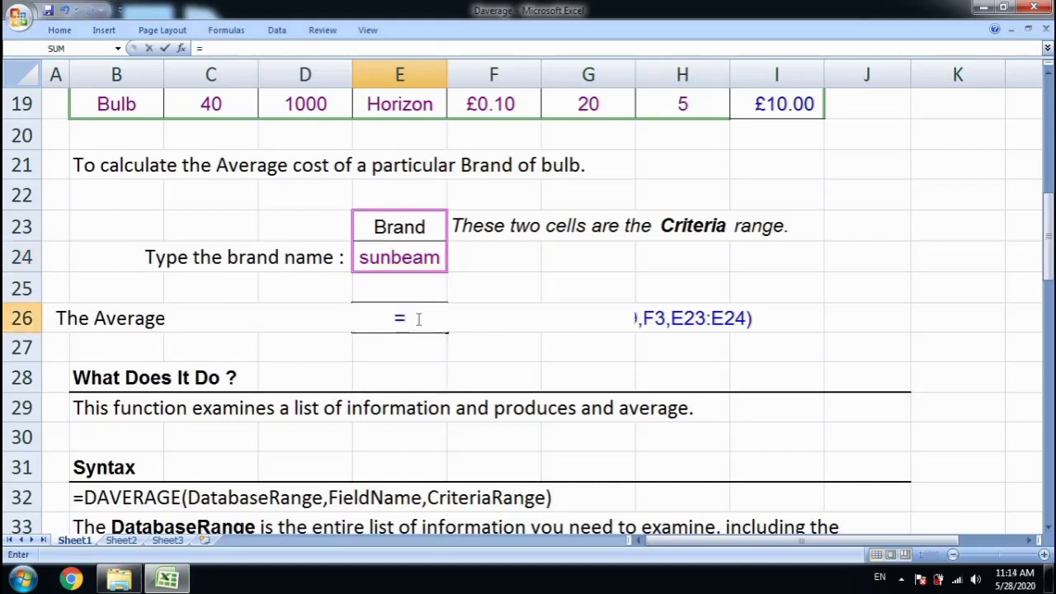
type("daverage(")
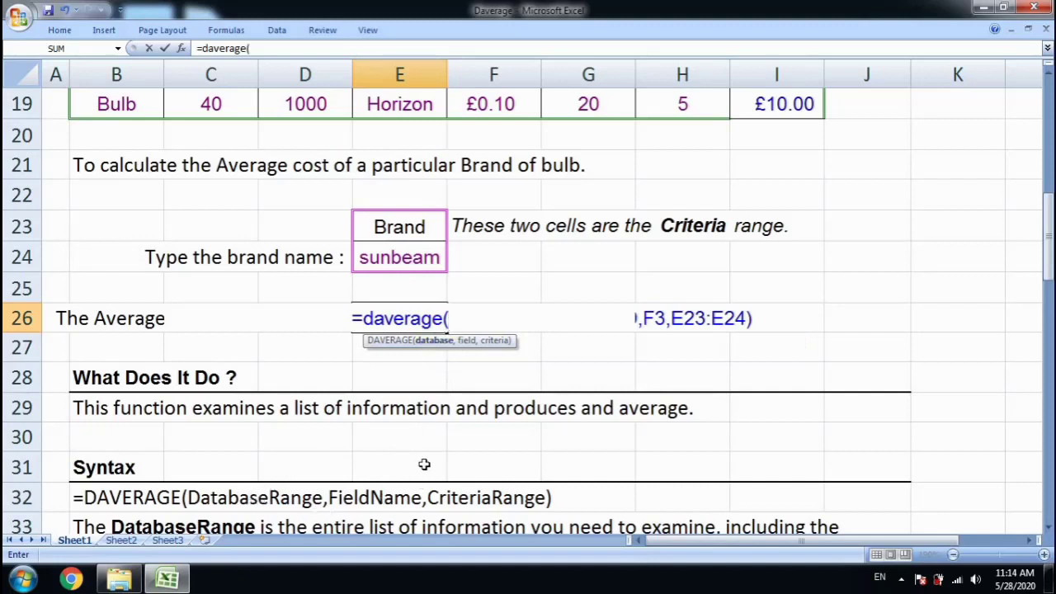
scroll(424, 464, "up", 2)
scroll(424, 465, "up", 3)
scroll(424, 464, "up", 1)
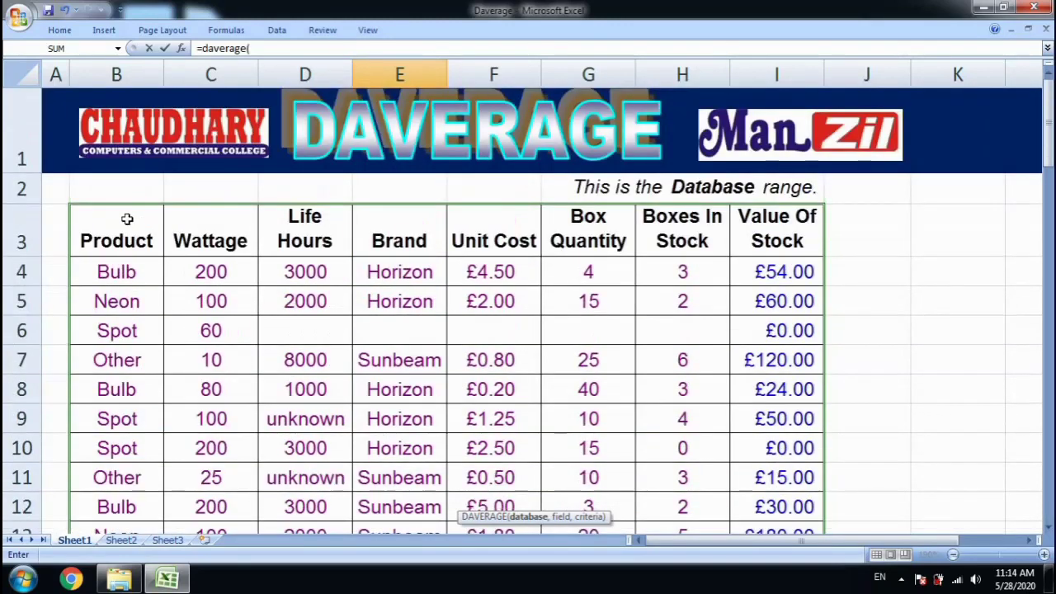
mouse_move(136, 237)
left_mouse_down()
mouse_move(707, 489)
mouse_move(729, 515)
mouse_move(732, 494)
left_mouse_up()
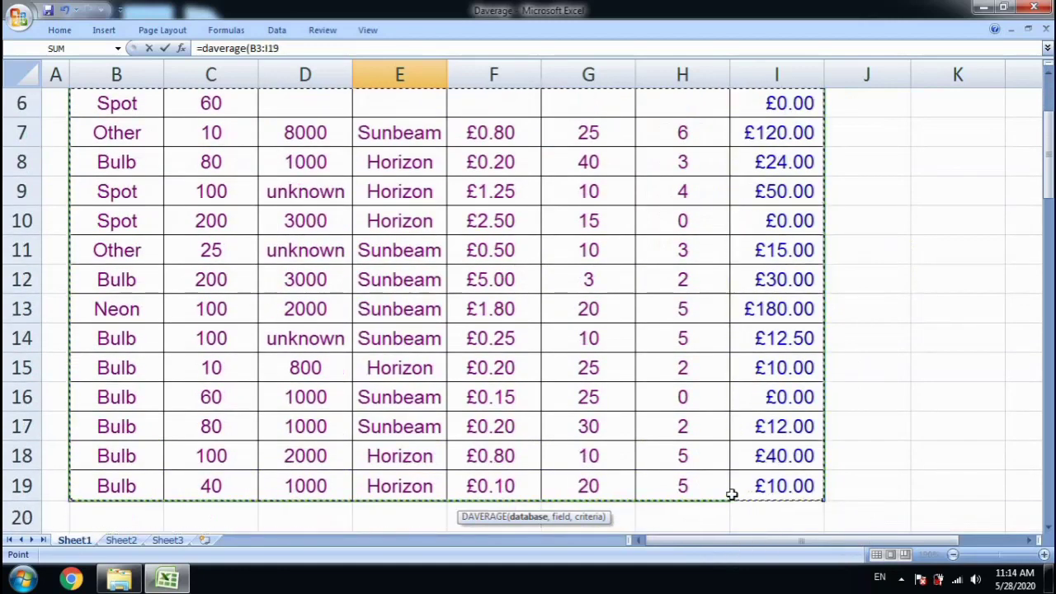
scroll(731, 494, "down", 2)
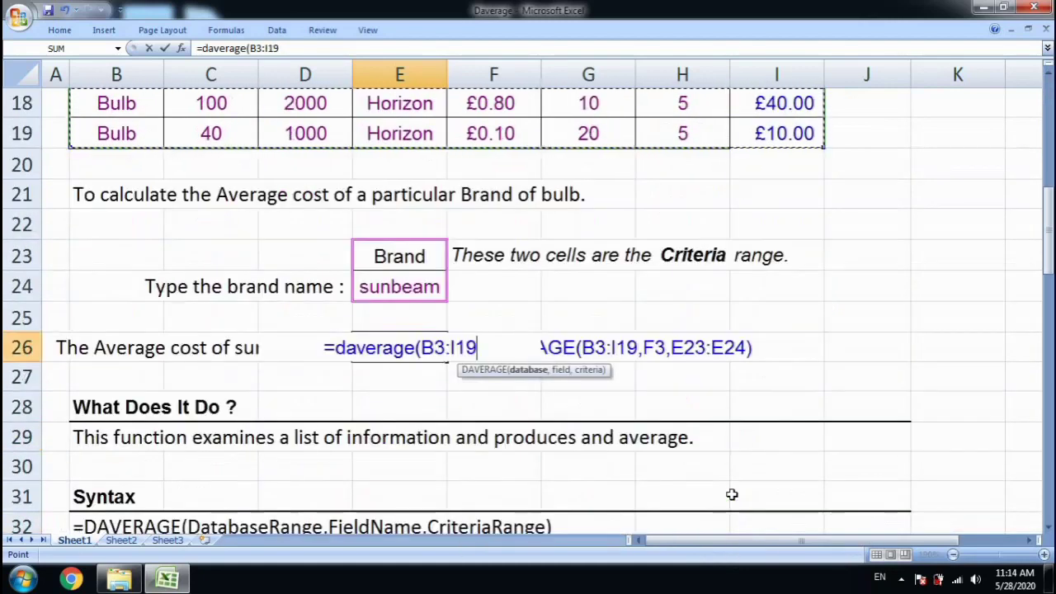
type(",")
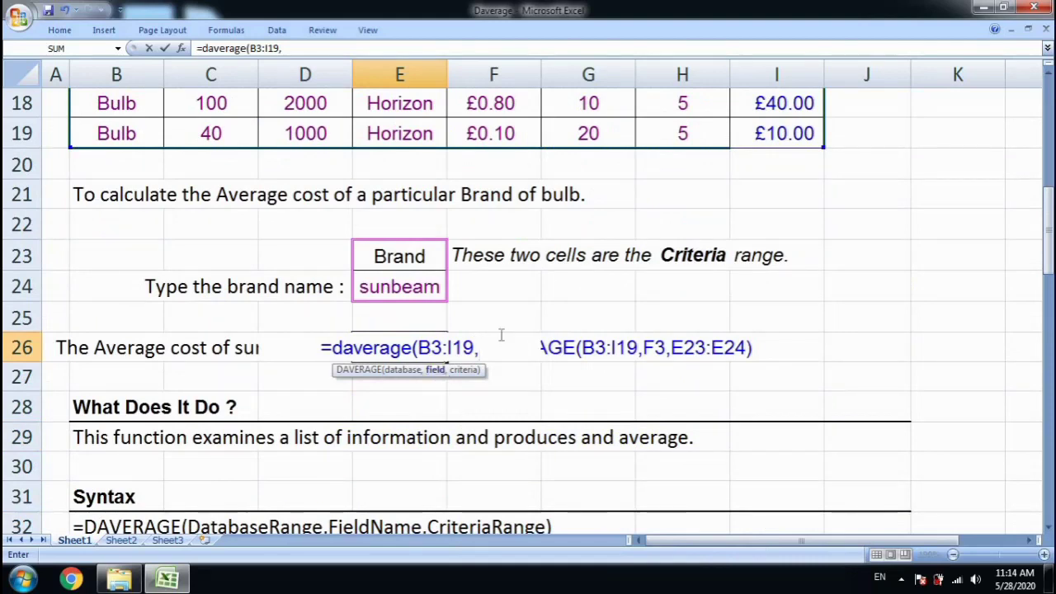
Add Unit Cost (F3) as the field and E23:E24 as criteria, then confirm the formula
scroll(500, 332, "up", 5)
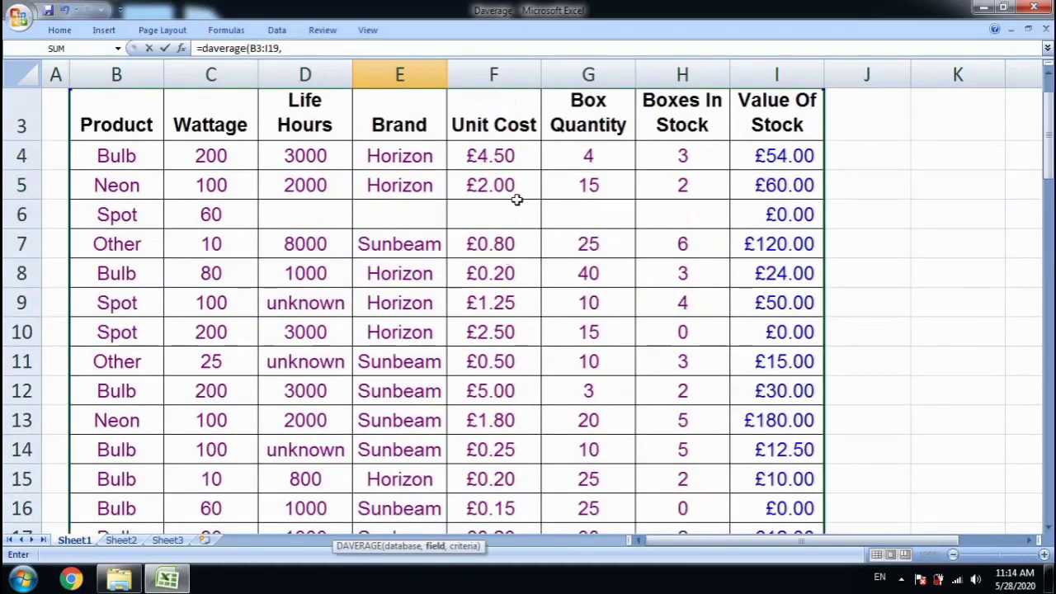
left_click(493, 125)
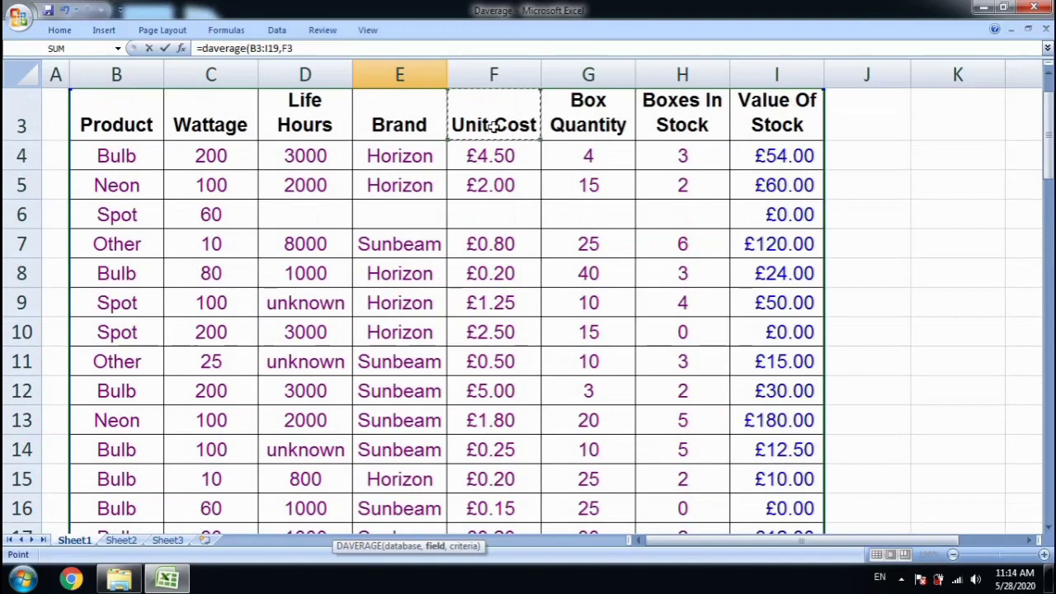
scroll(492, 130, "down", 2)
scroll(494, 136, "down", 2)
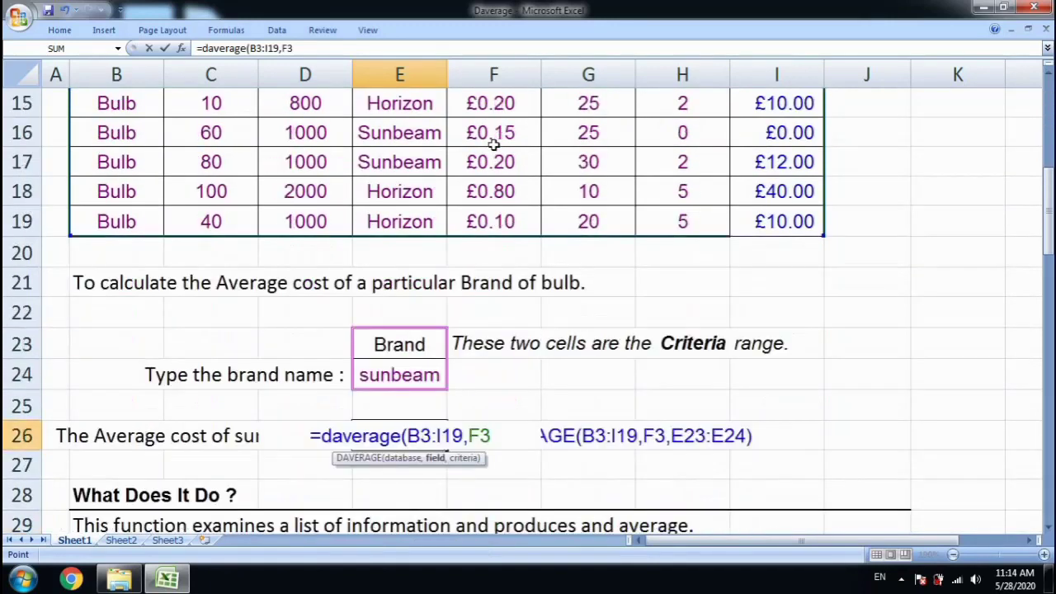
type(",")
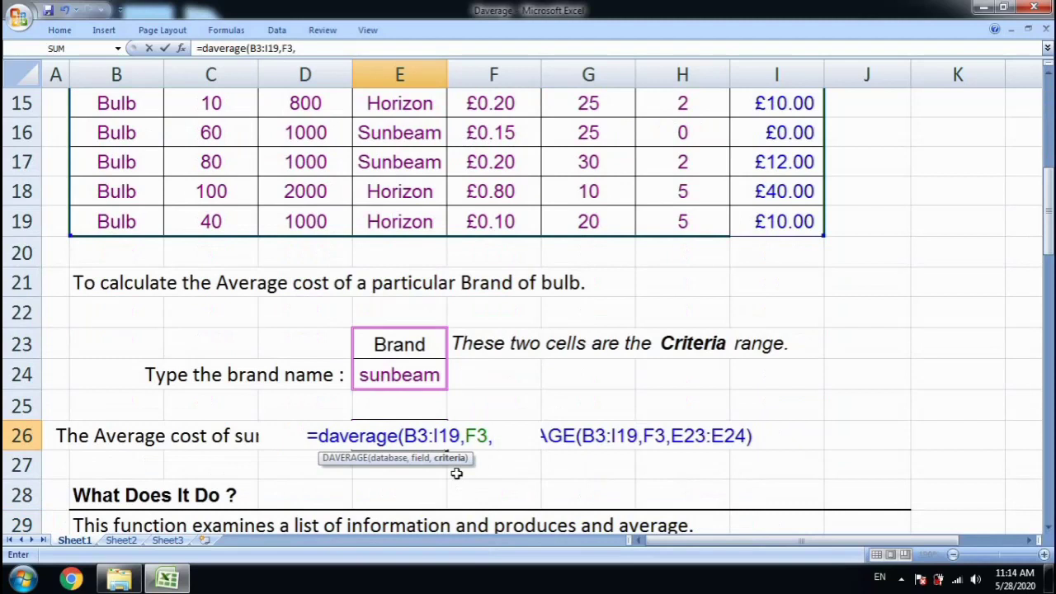
left_click_drag(414, 346, 410, 369)
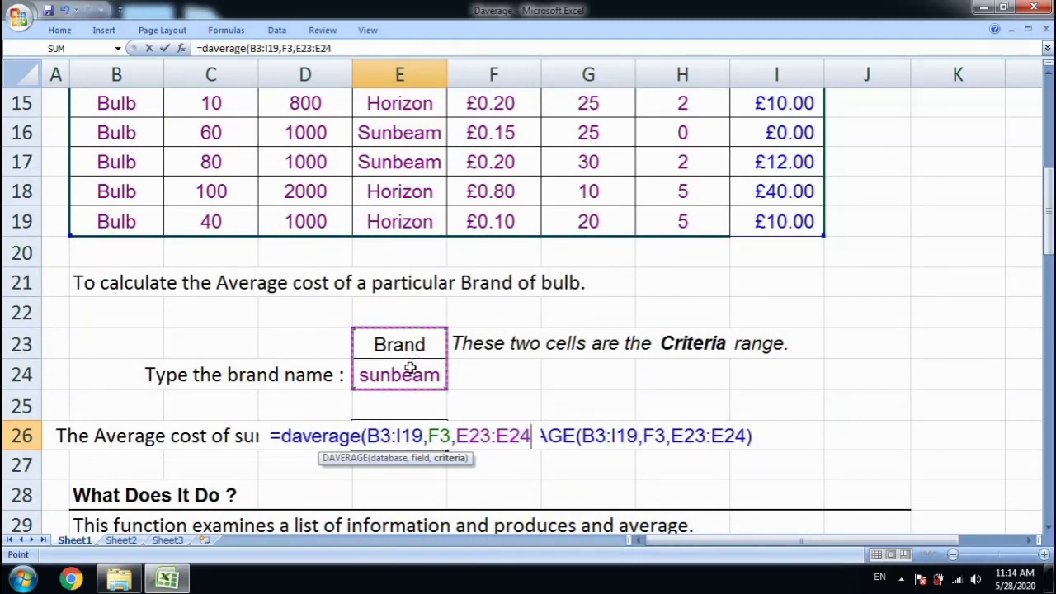
type(")")
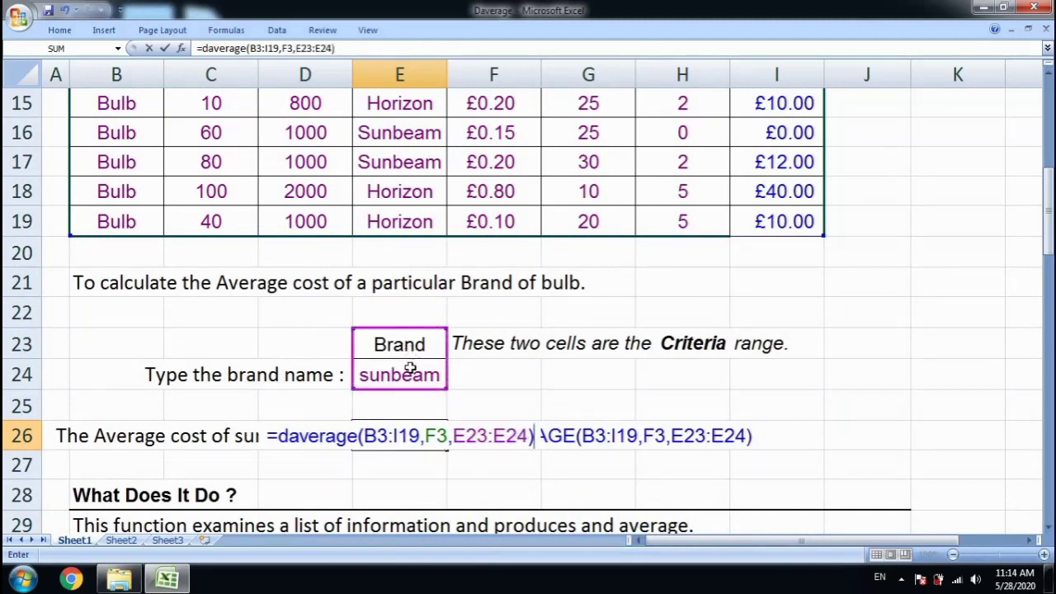
key("Return")
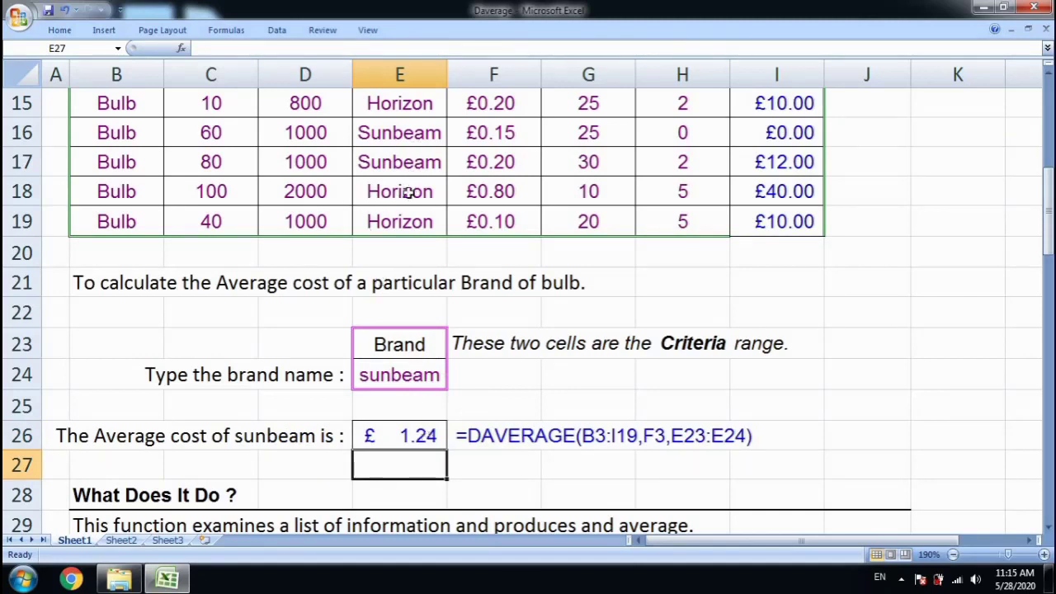
Change the brand criterion in E24 to horizon so E26 shows £1.44
left_click(405, 383)
type("horizon")
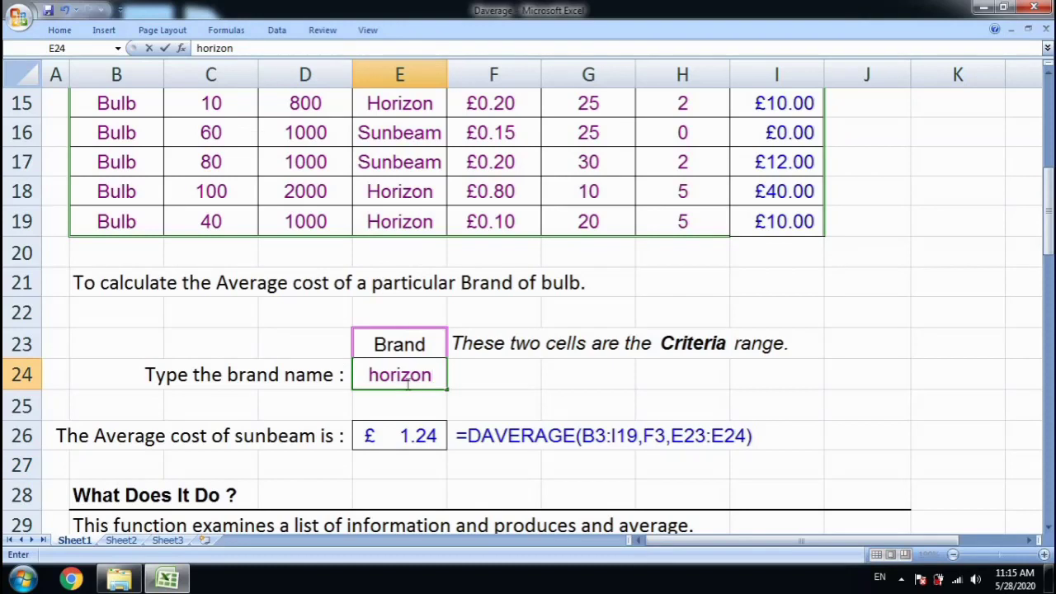
key("Return")
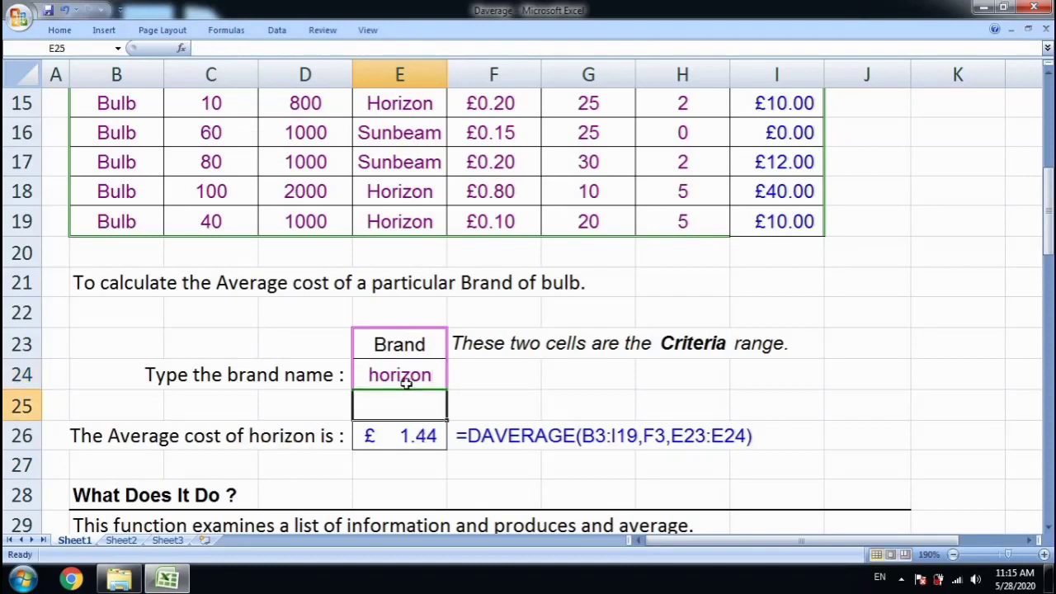